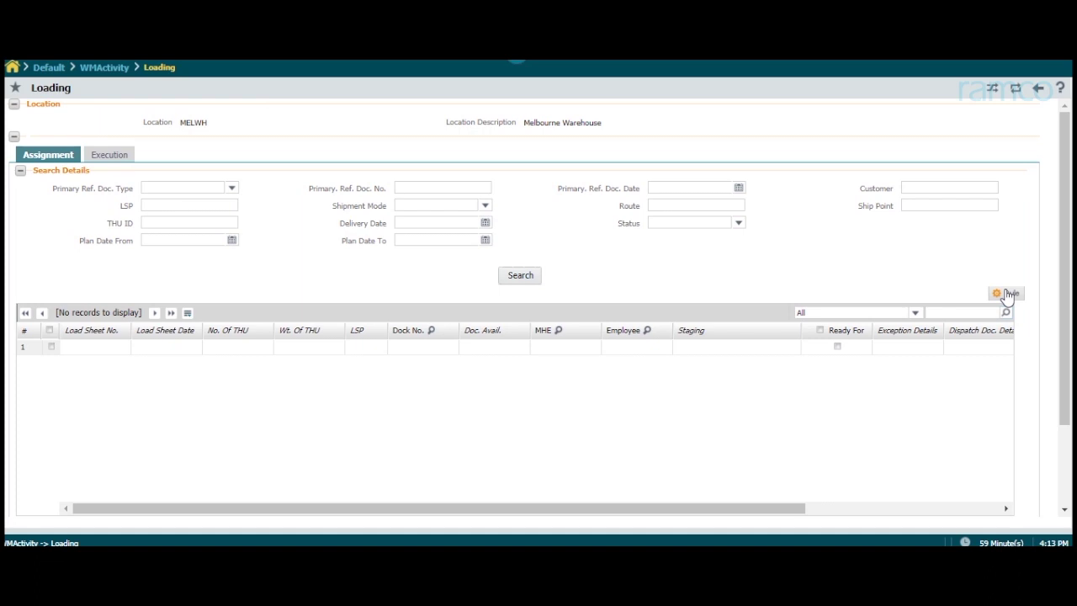
{"action": "left_click", "coordinate": [1007, 294]}
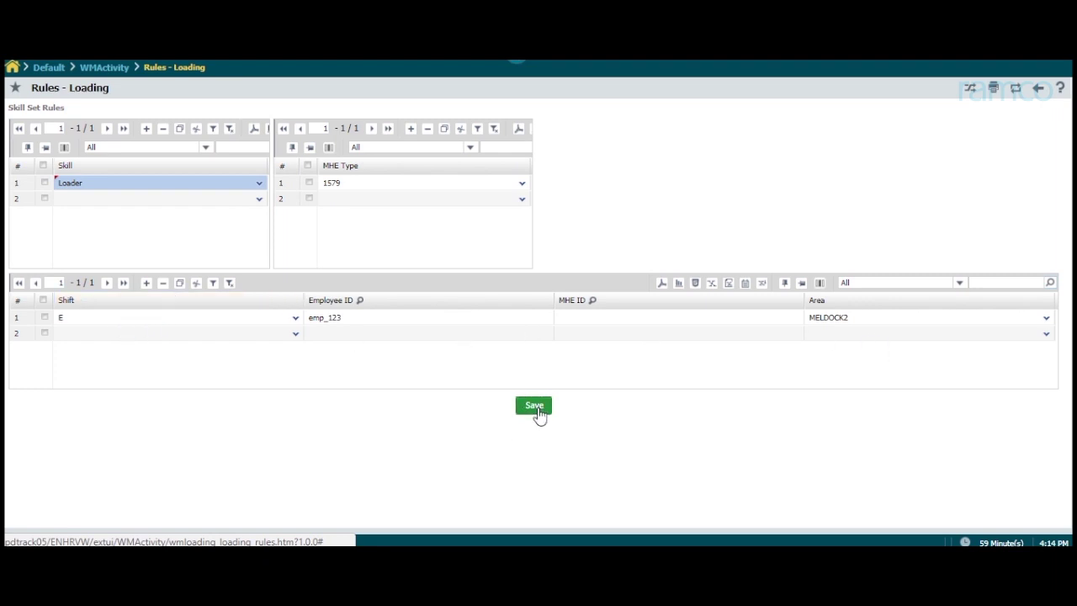
{"action": "left_click", "coordinate": [1040, 89]}
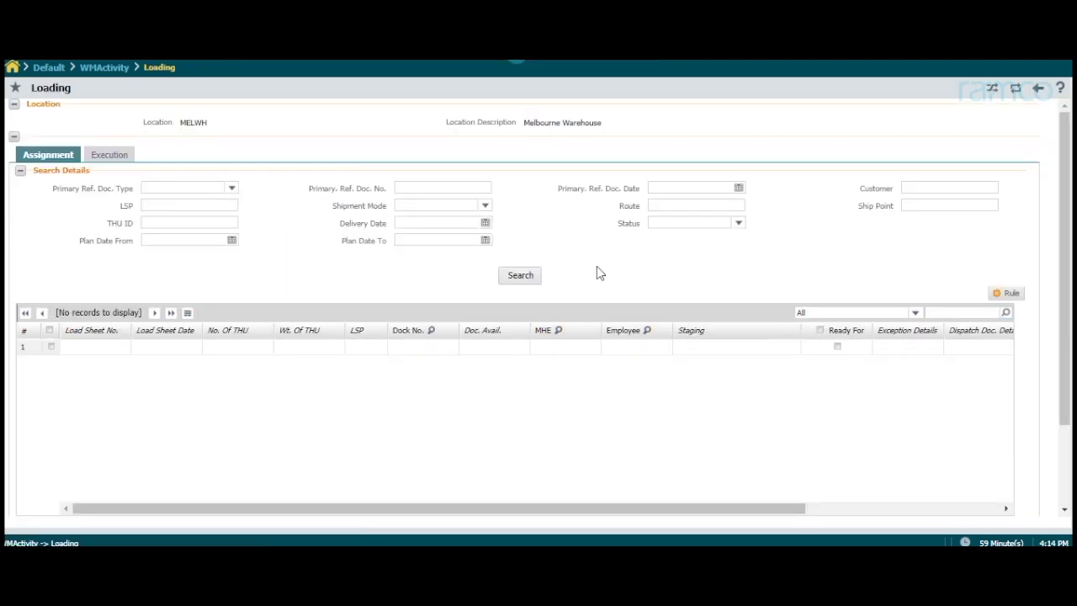
List the load sheets and assign dock MELDOCK5 and employee EMP_123 to DISP/0396/2015
{"action": "left_click", "coordinate": [521, 277]}
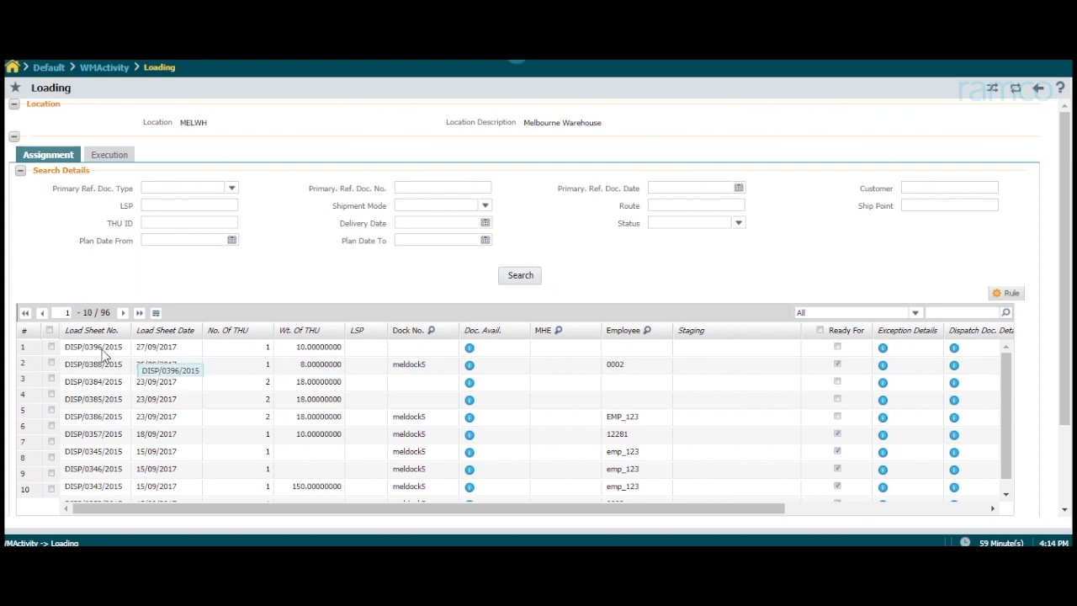
{"action": "left_click", "coordinate": [420, 348]}
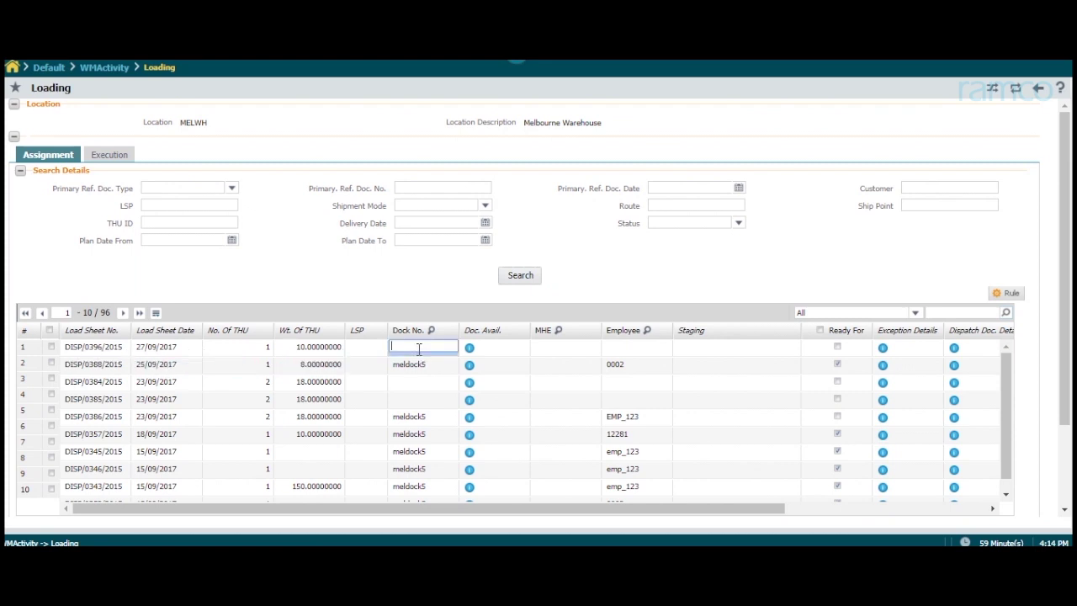
{"action": "type", "text": "MELDOCKS"}
{"action": "left_click", "coordinate": [622, 351]}
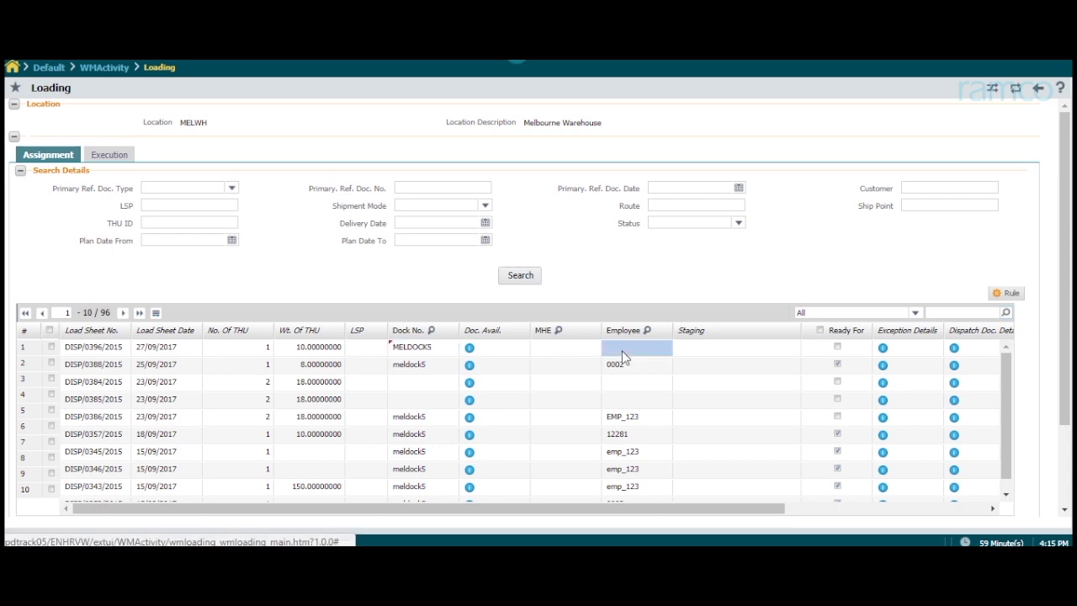
{"action": "type", "text": "EMP_123"}
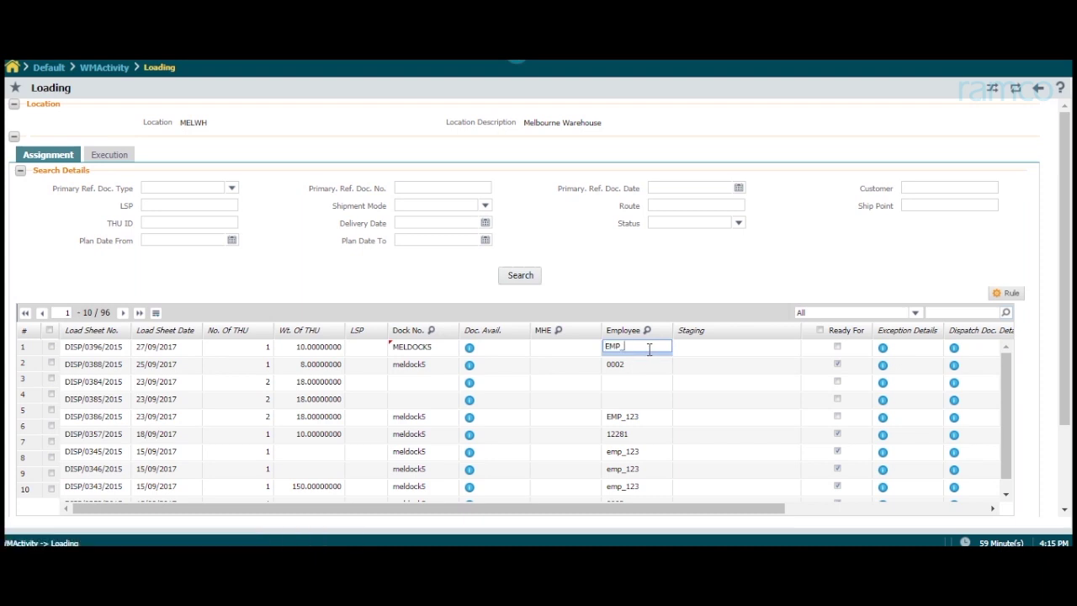
{"action": "left_click", "coordinate": [837, 345]}
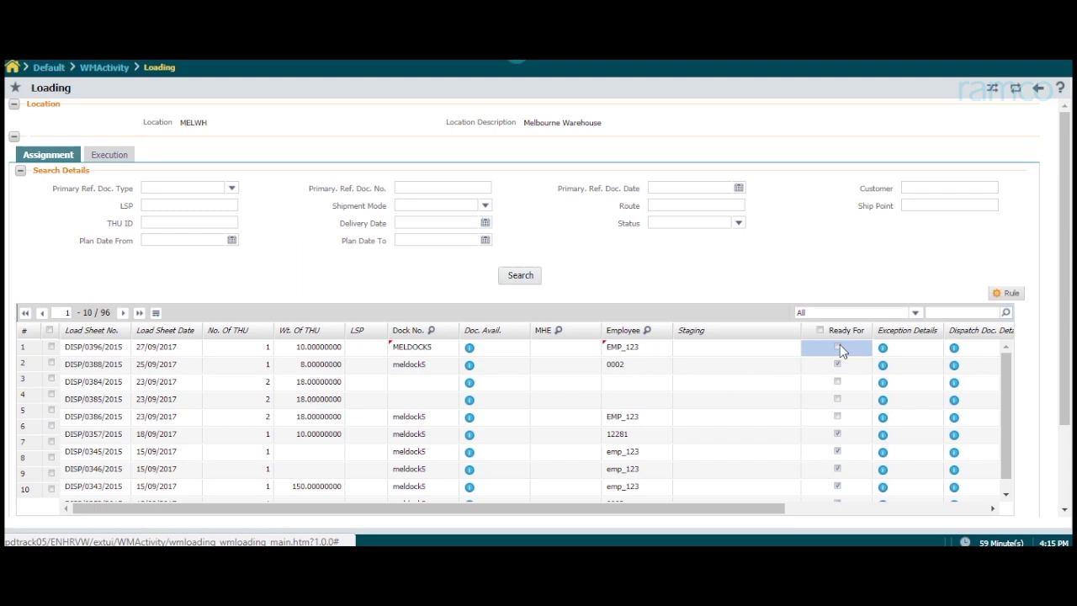
Mark DISP/0396/2015 ready for load, select its row, and save the assignment
{"action": "left_click", "coordinate": [852, 347]}
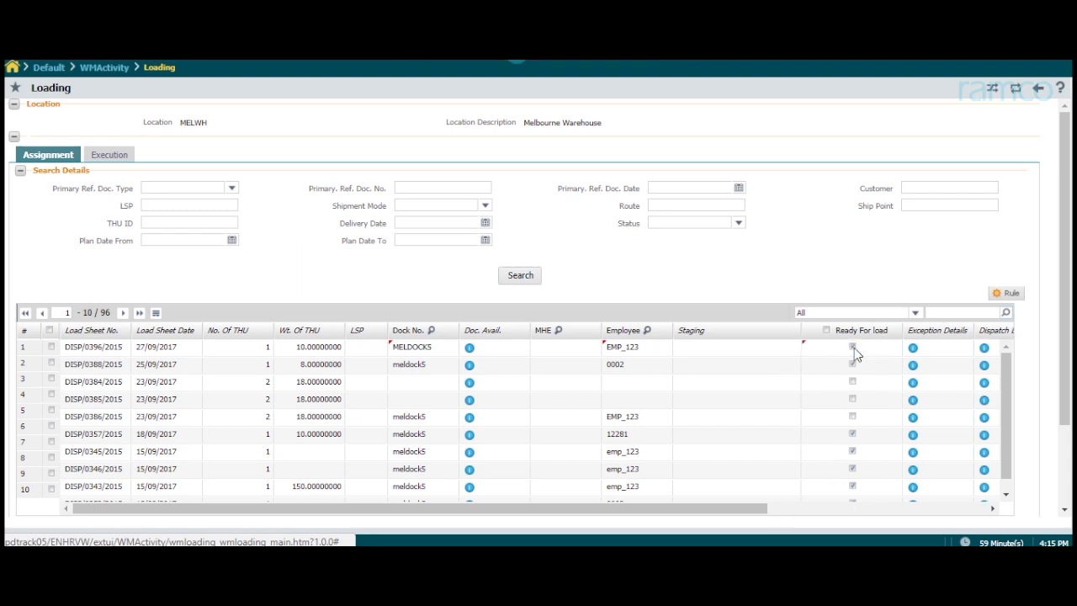
{"action": "mouse_move", "coordinate": [762, 508]}
{"action": "left_mouse_down"}
{"action": "mouse_move", "coordinate": [994, 513]}
{"action": "mouse_move", "coordinate": [482, 527]}
{"action": "left_mouse_up"}
{"action": "left_click", "coordinate": [52, 348]}
{"action": "scroll", "coordinate": [332, 437], "scroll_direction": "down", "scroll_amount": 5}
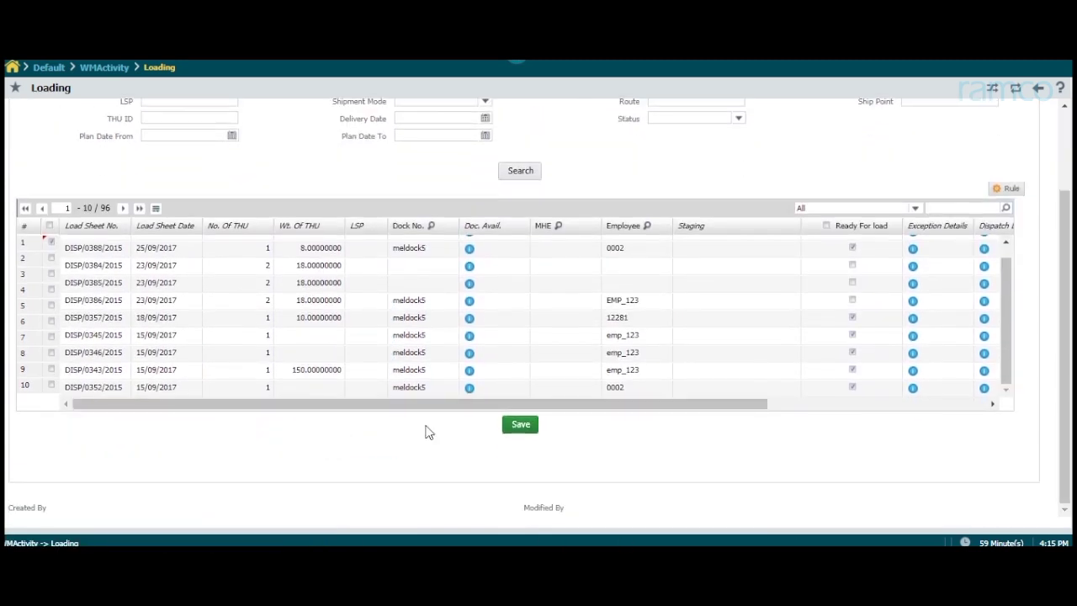
{"action": "left_click", "coordinate": [519, 426]}
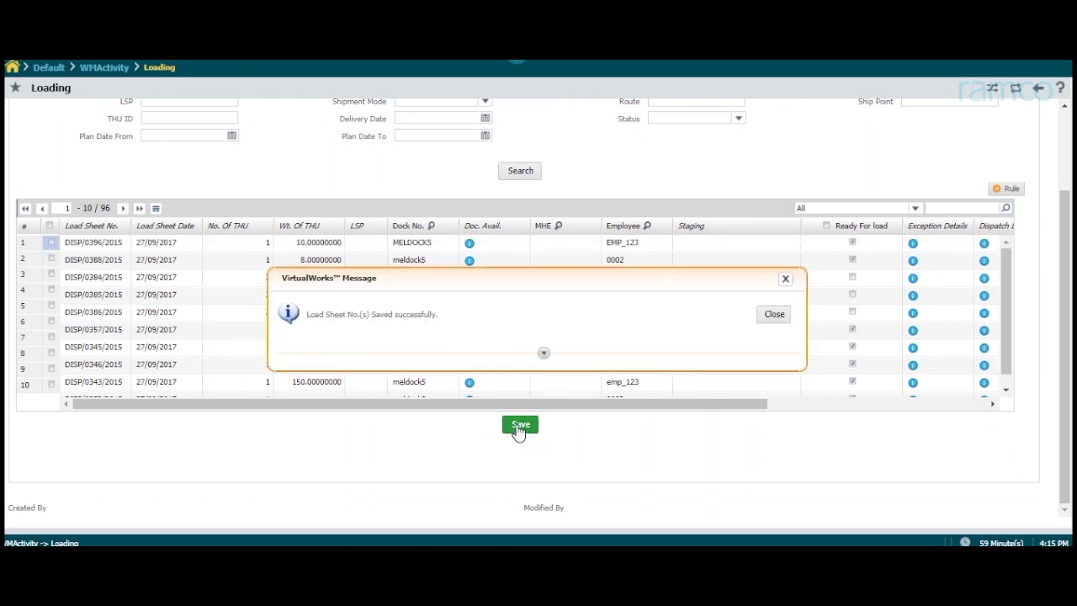
{"action": "left_click", "coordinate": [767, 317]}
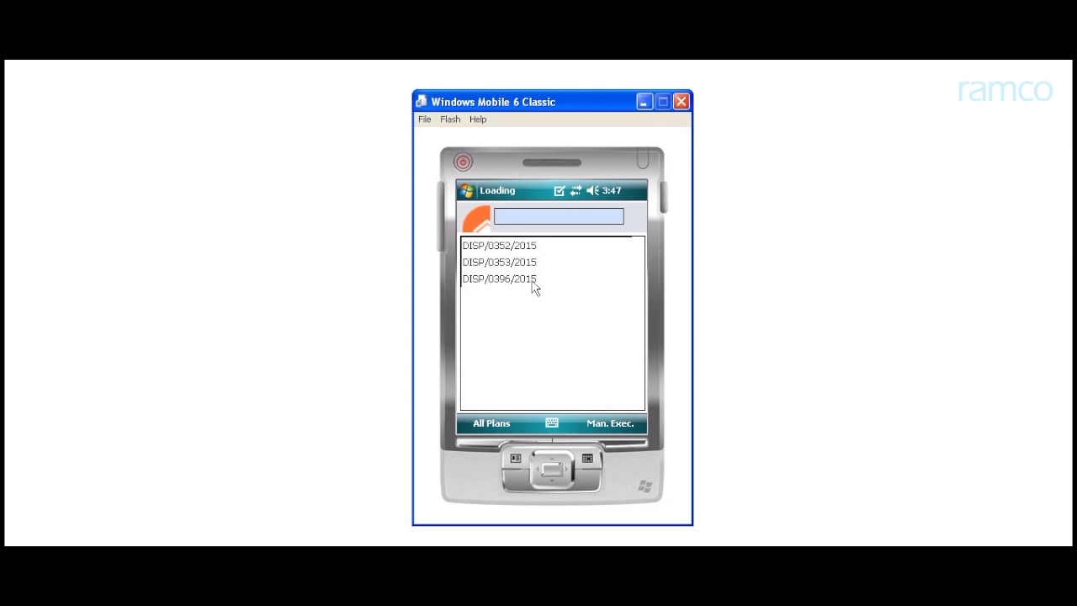
On the handheld, give plan DISP/0396/2015 vehicle type 1 TONNE VAN and number TN8989, and save
{"action": "left_click", "coordinate": [533, 282]}
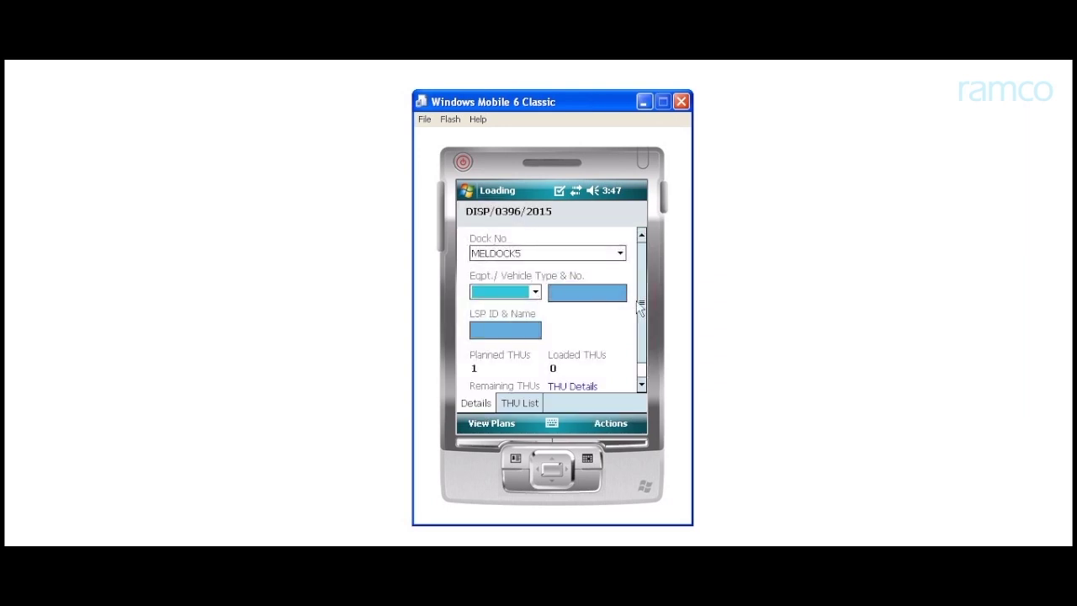
{"action": "mouse_move", "coordinate": [641, 303]}
{"action": "left_mouse_down"}
{"action": "mouse_move", "coordinate": [643, 332]}
{"action": "mouse_move", "coordinate": [645, 293]}
{"action": "left_mouse_up"}
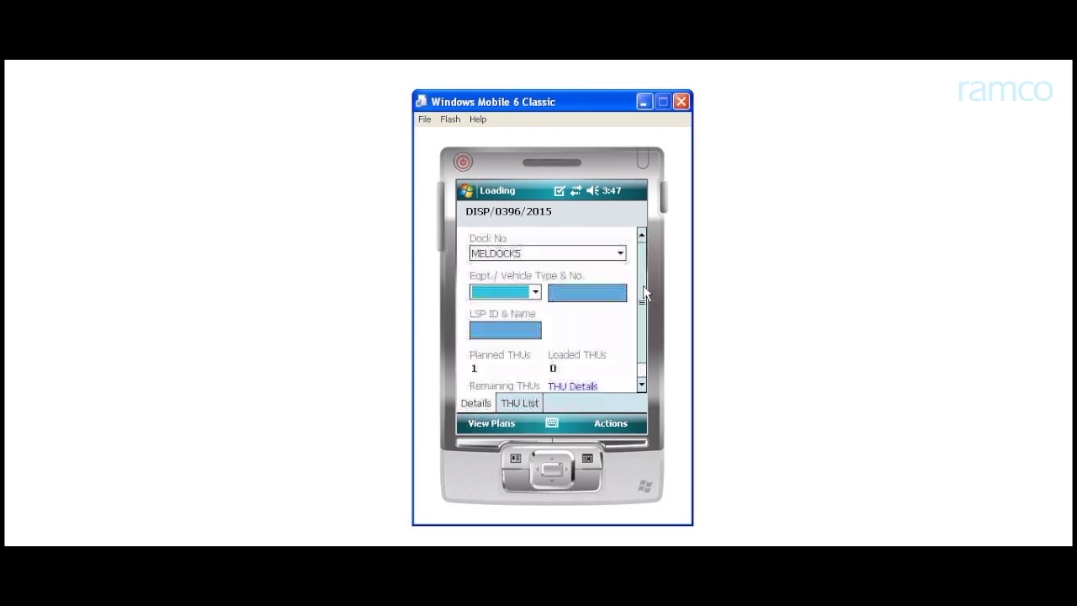
{"action": "left_click", "coordinate": [535, 292]}
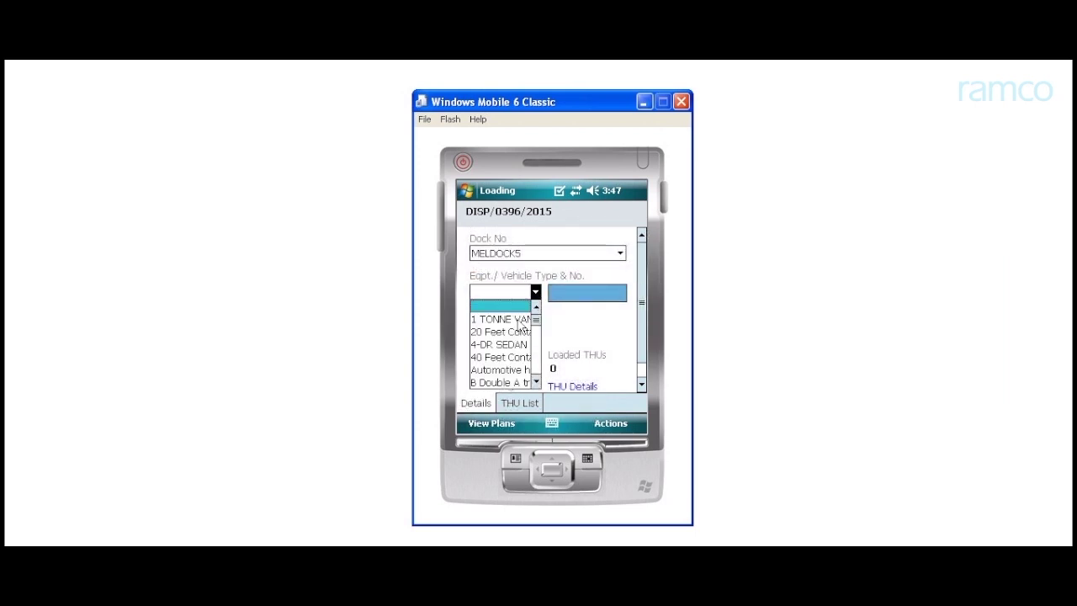
{"action": "left_click", "coordinate": [518, 320]}
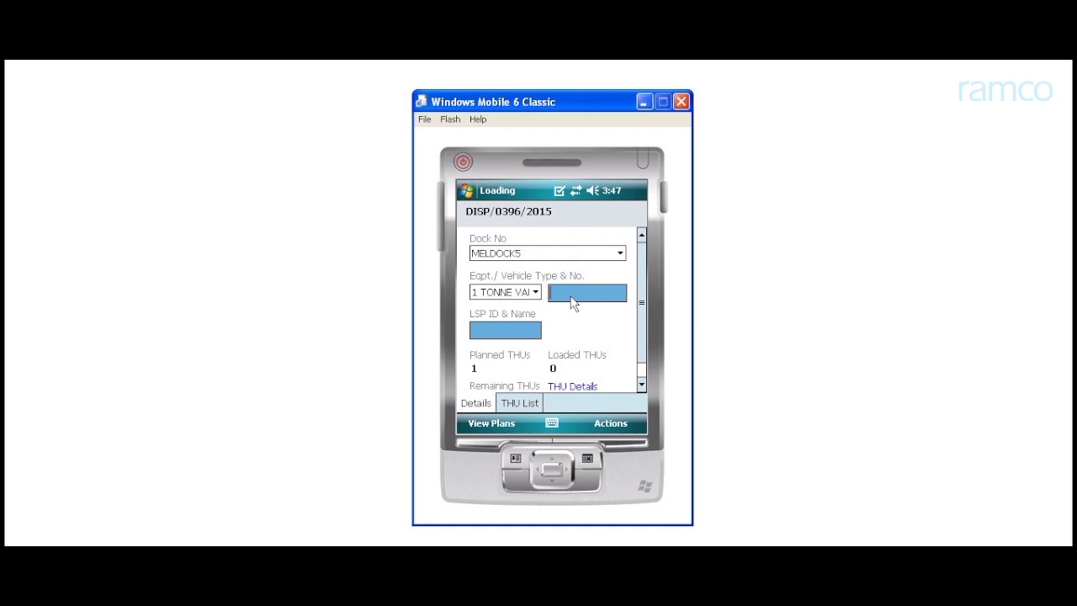
{"action": "type", "text": "N8989"}
{"action": "left_click", "coordinate": [641, 382]}
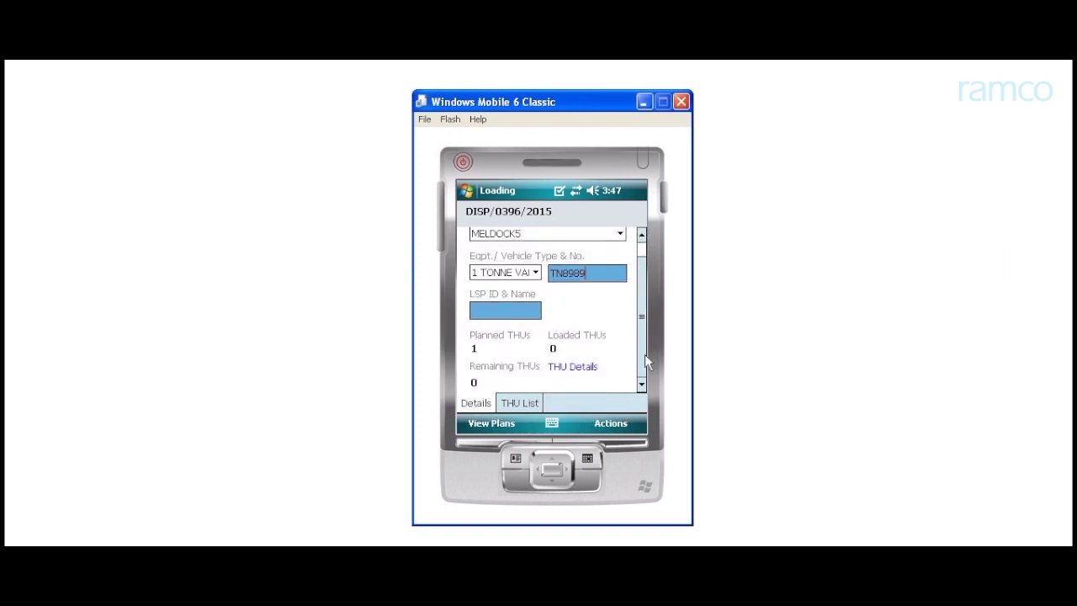
{"action": "left_click", "coordinate": [611, 423]}
{"action": "left_click", "coordinate": [607, 405]}
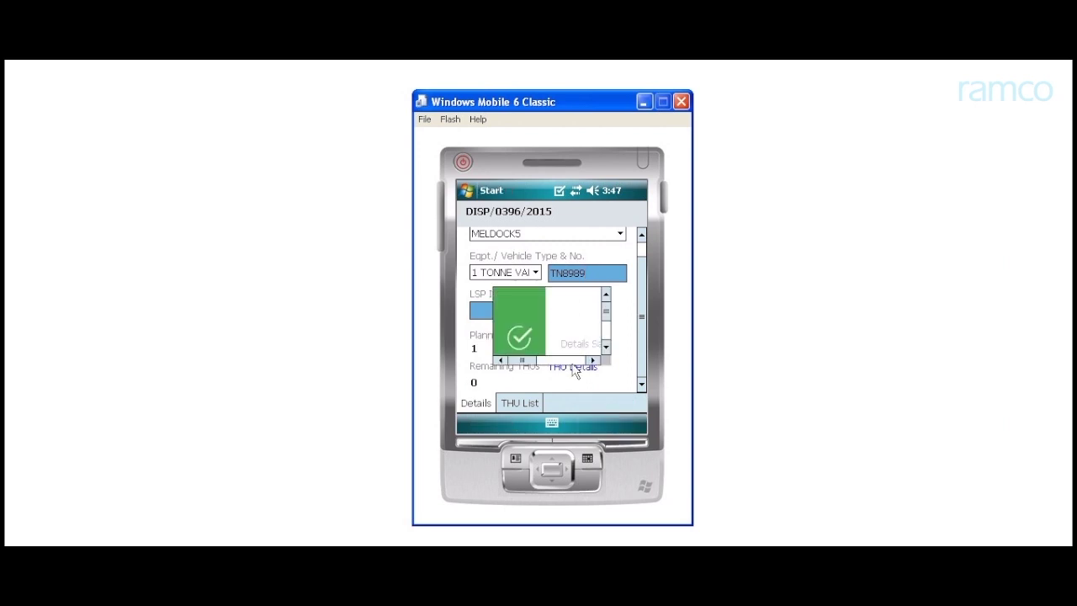
{"action": "type", "text": "0000"}
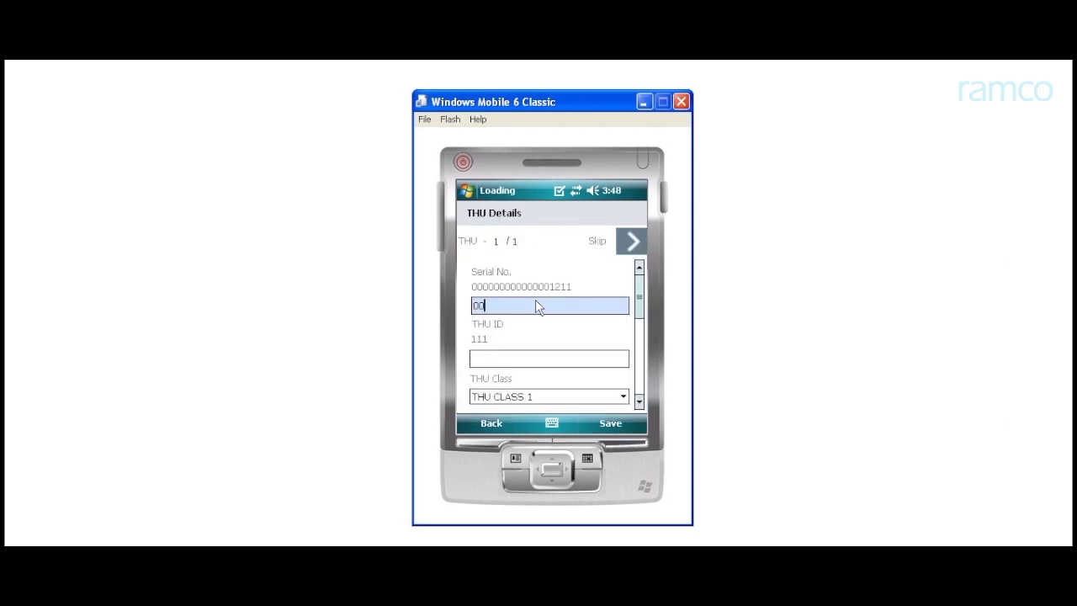
{"action": "type", "text": "00"}
{"action": "type", "text": "000"}
{"action": "type", "text": "0000"}
{"action": "type", "text": "1211"}
{"action": "type", "text": "111"}
{"action": "left_click_drag", "start_coordinate": [637, 296], "coordinate": [639, 374]}
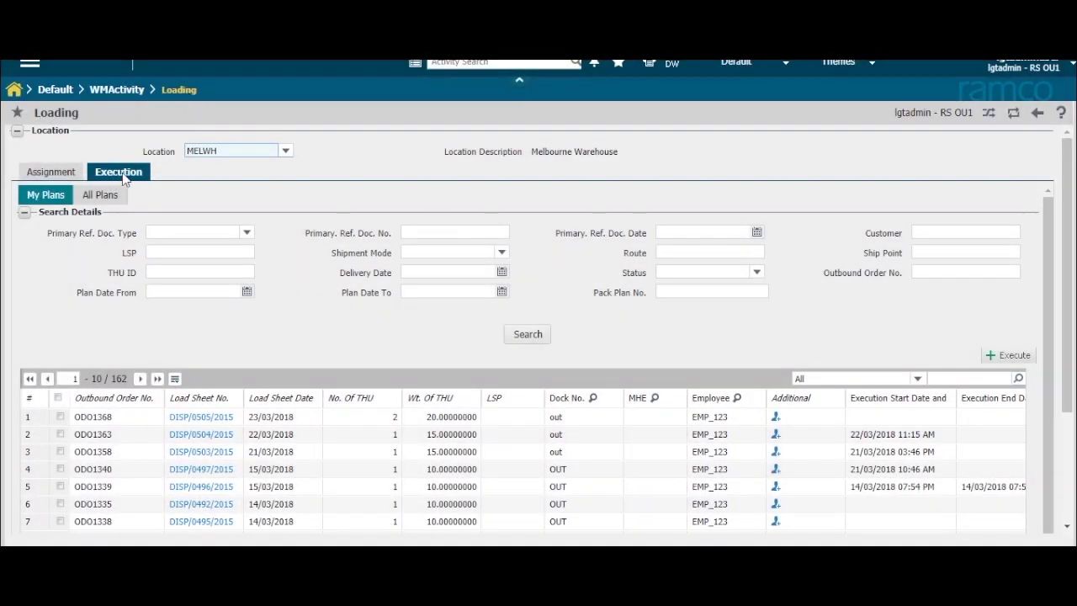
Open DISP/0505/2015's execution details and check the second THU's description and weight
{"action": "left_click", "coordinate": [202, 421]}
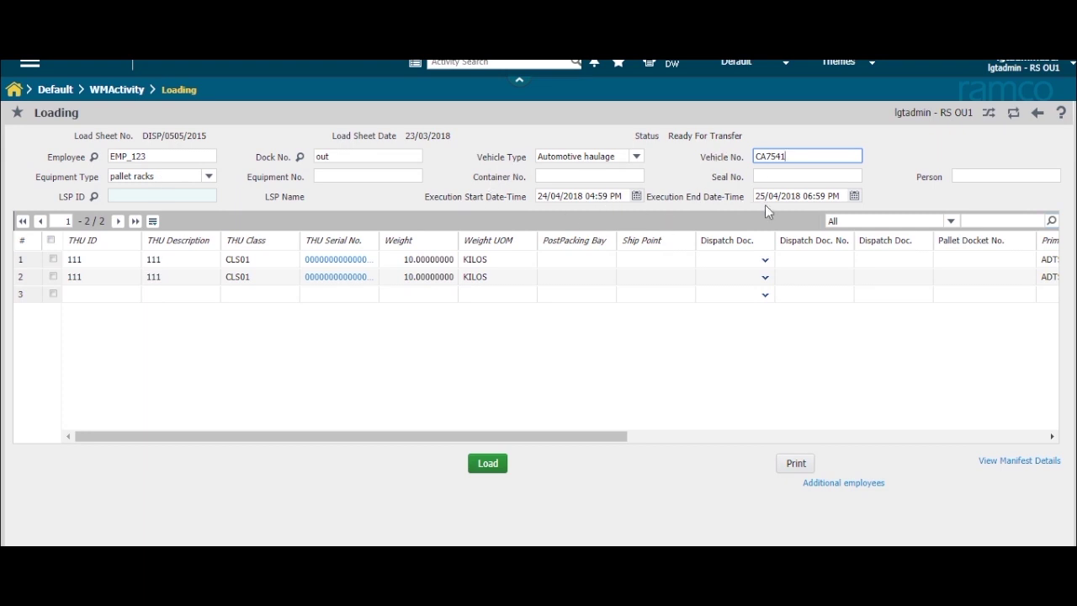
{"action": "left_click", "coordinate": [172, 274]}
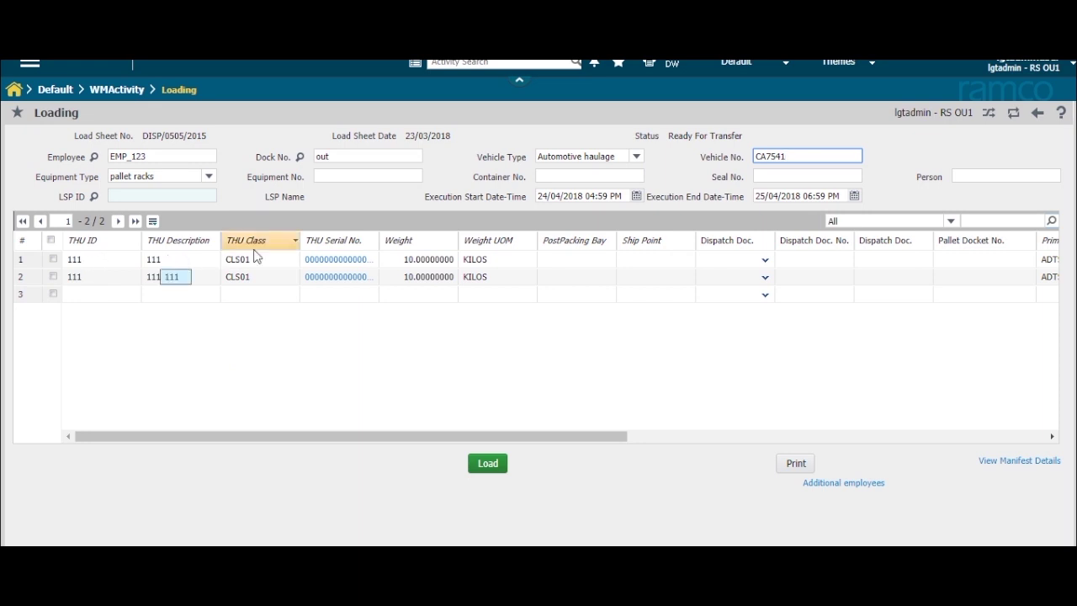
{"action": "left_click", "coordinate": [425, 276]}
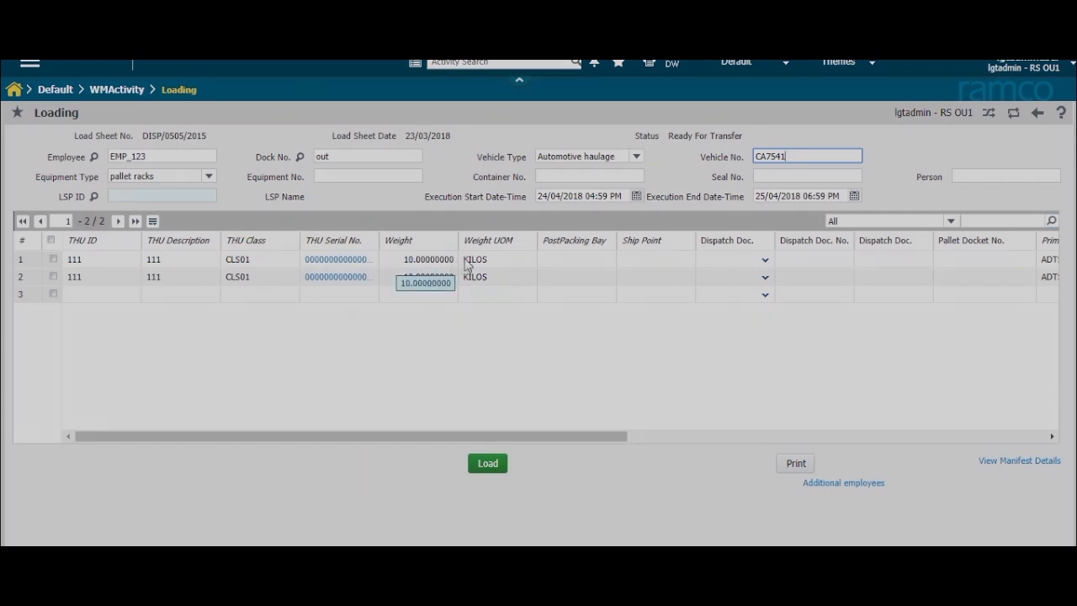